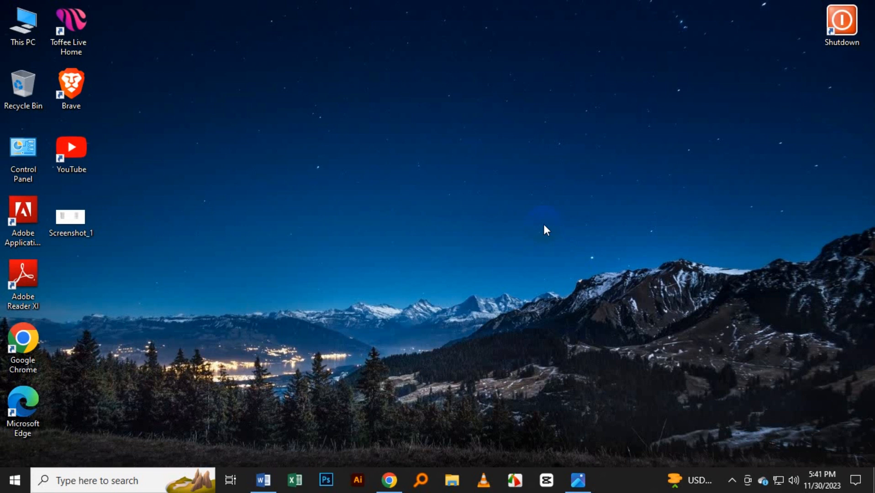
View the sample bulleted and numbered lists in Screenshot_1.jpg, and switch to the blank Word document.
click(575, 482)
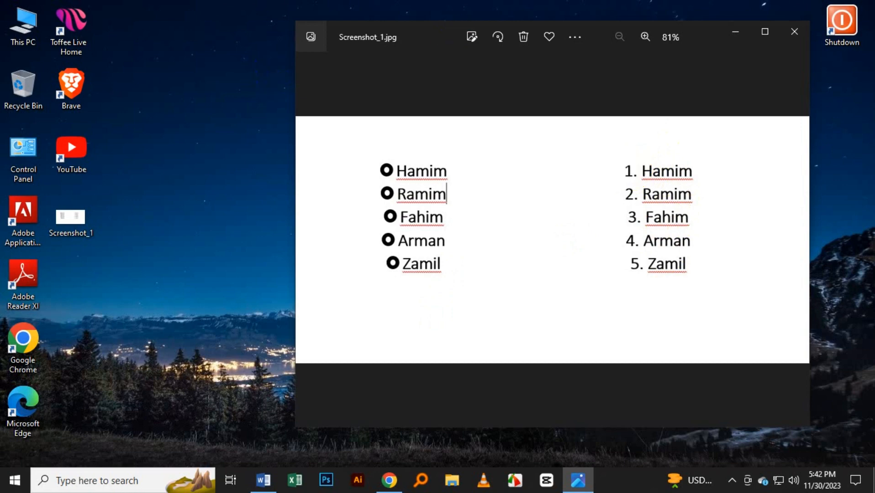
click(745, 30)
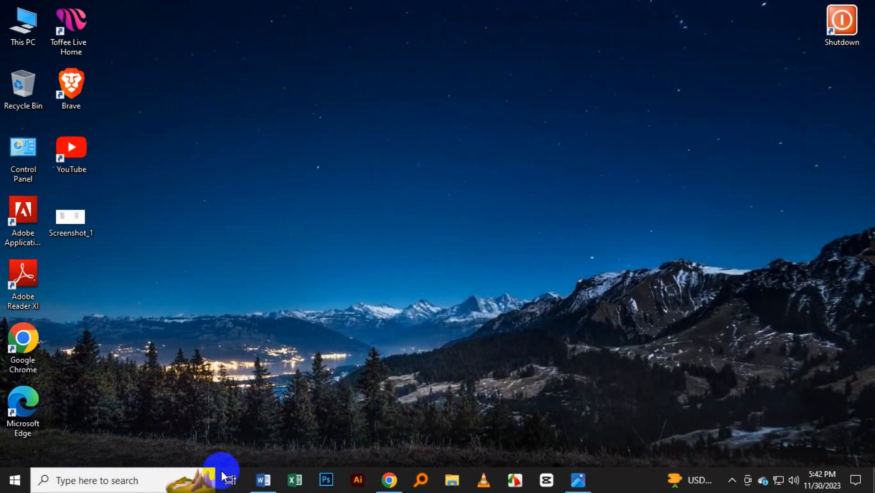
click(256, 478)
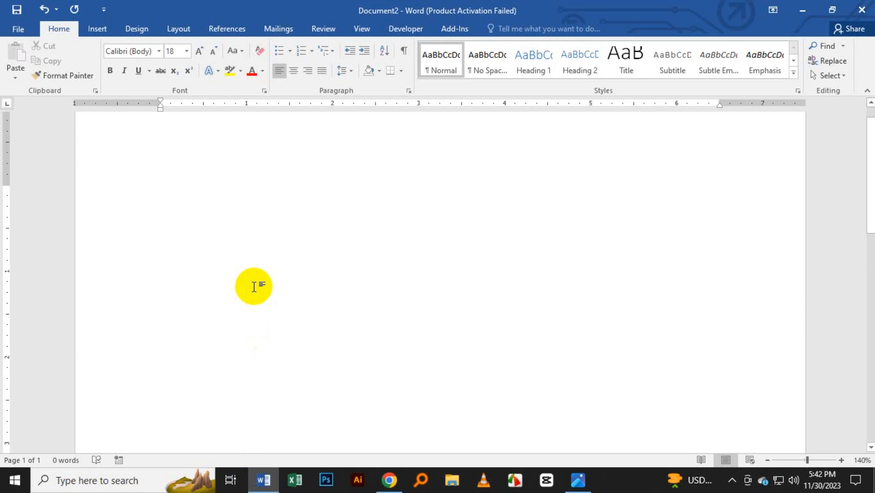
Enter the letters A, B, C, D and F on five separate lines of the blank document.
text(A)
key(Return)
text(B)
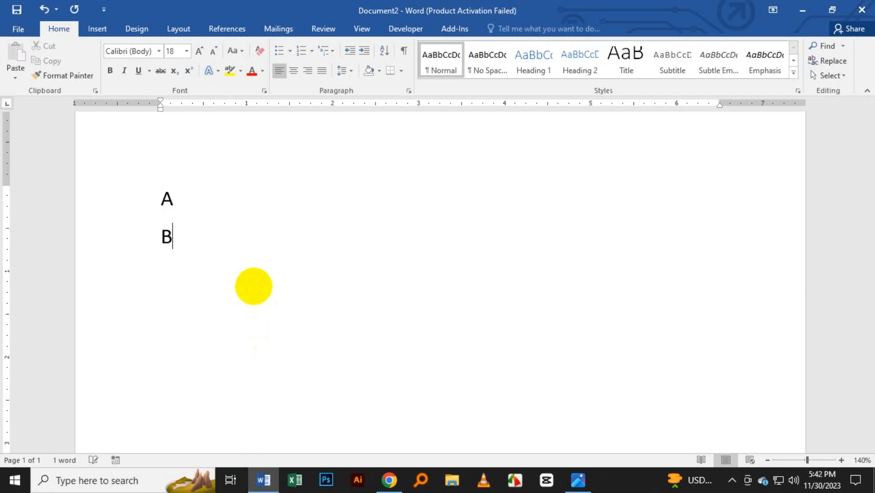
key(Return)
text(X)
key(Return)
key(BackSpace)
key(BackSpace)
text(C)
key(Return)
text(D)
key(Return)
text(F)
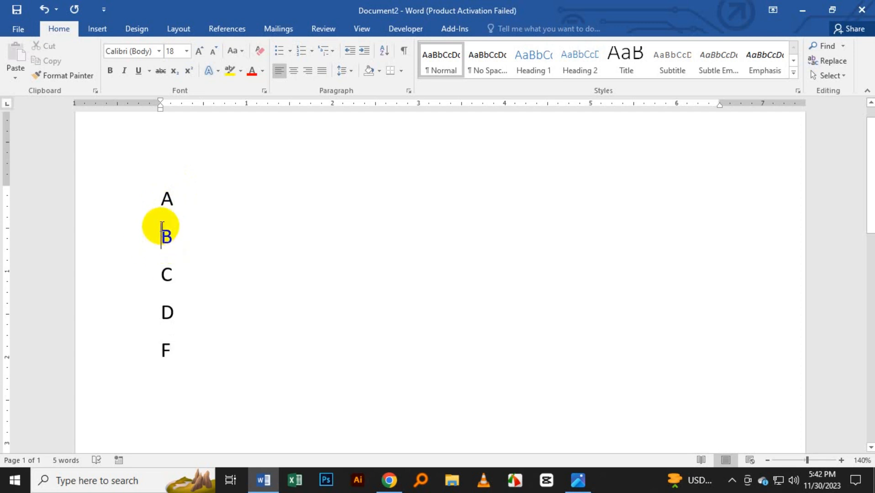
Apply the "1. 2. 3." numbering format to all five letter lines.
click(301, 51)
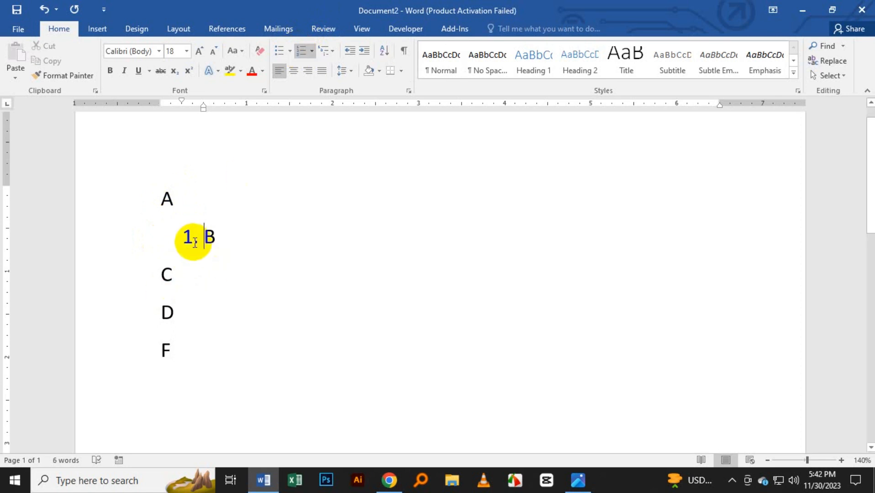
key(ctrl+z)
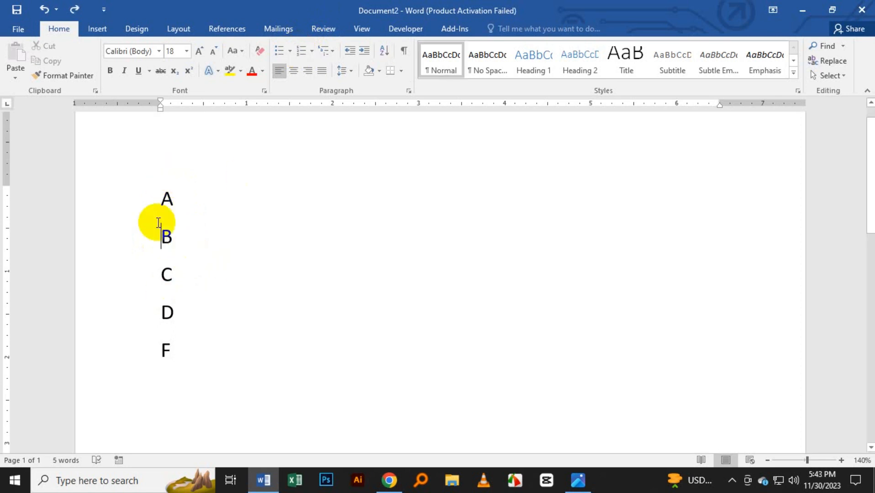
key(ctrl+a)
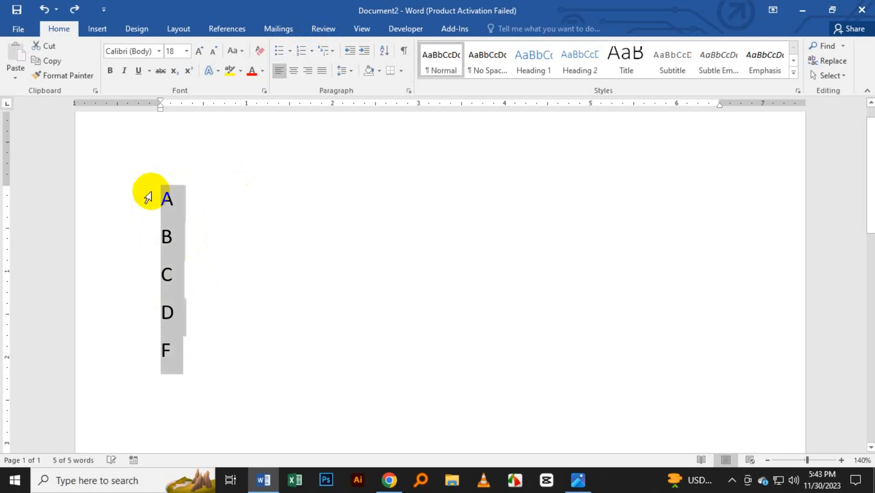
click(312, 52)
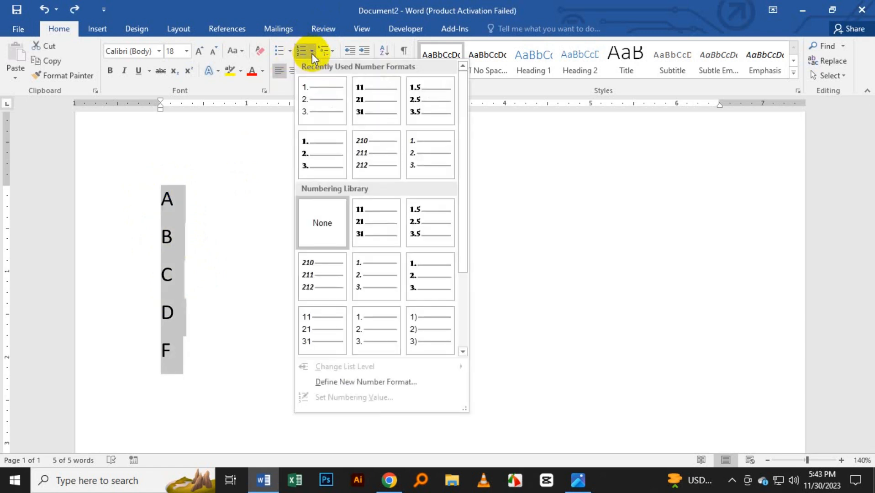
scroll(361, 222, down, 1)
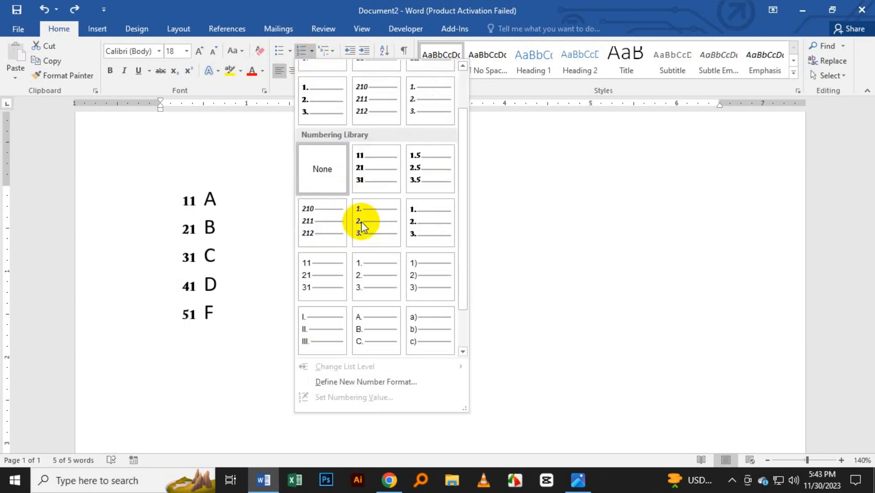
scroll(362, 209, up, 1)
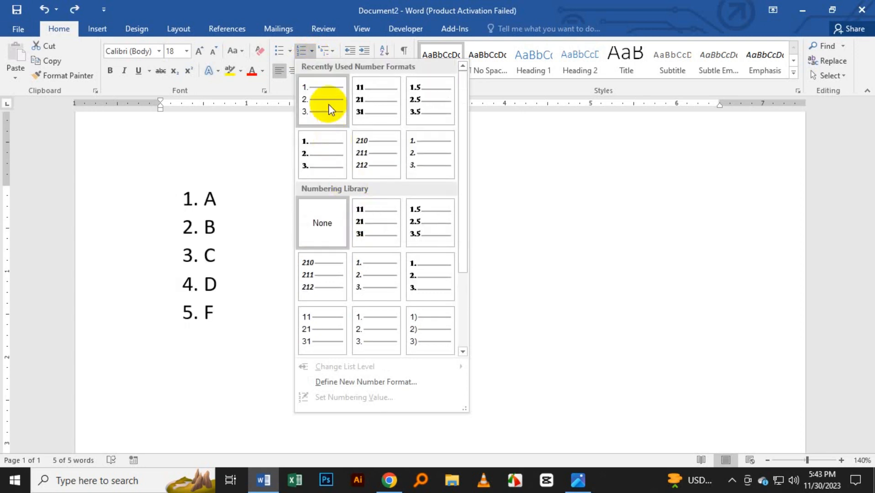
scroll(332, 138, down, 1)
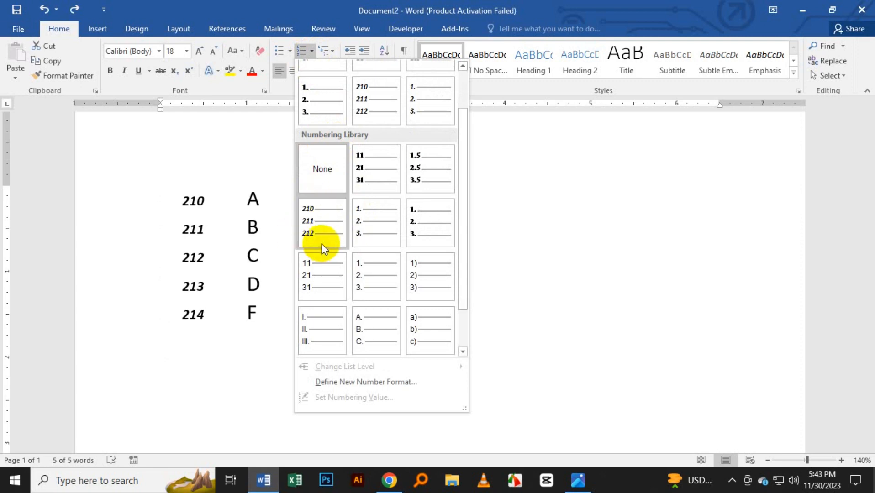
scroll(321, 244, down, 1)
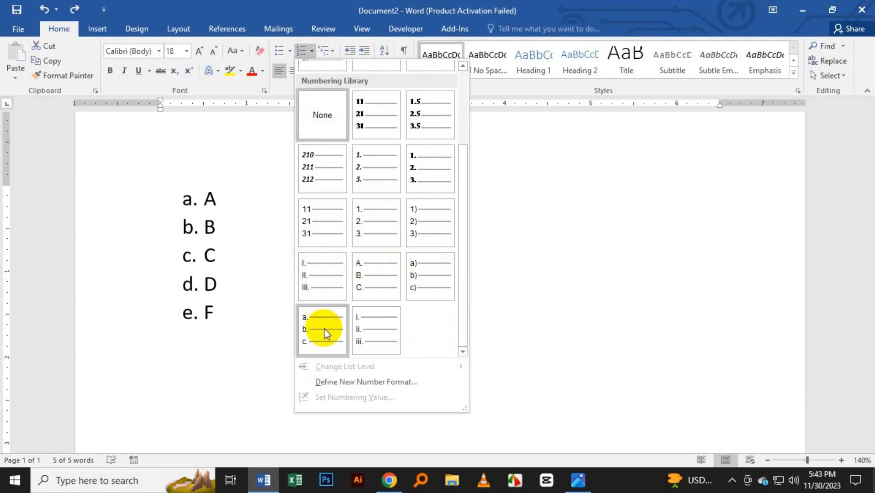
click(387, 217)
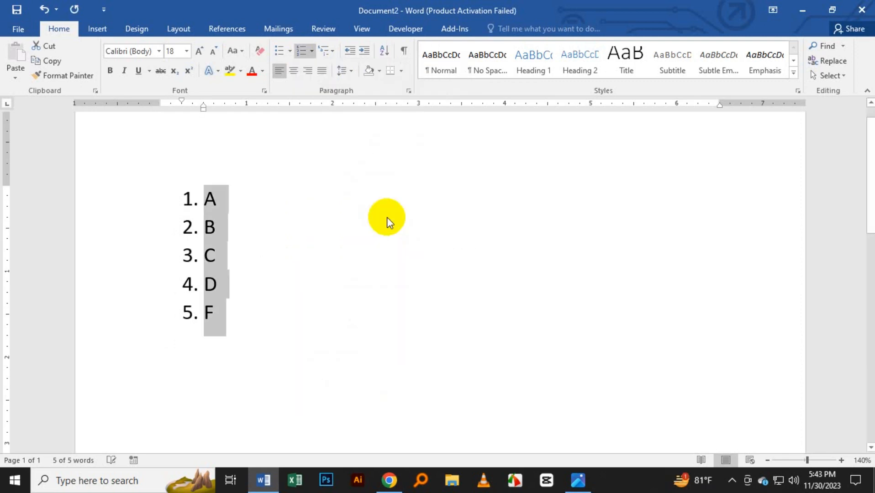
click(246, 219)
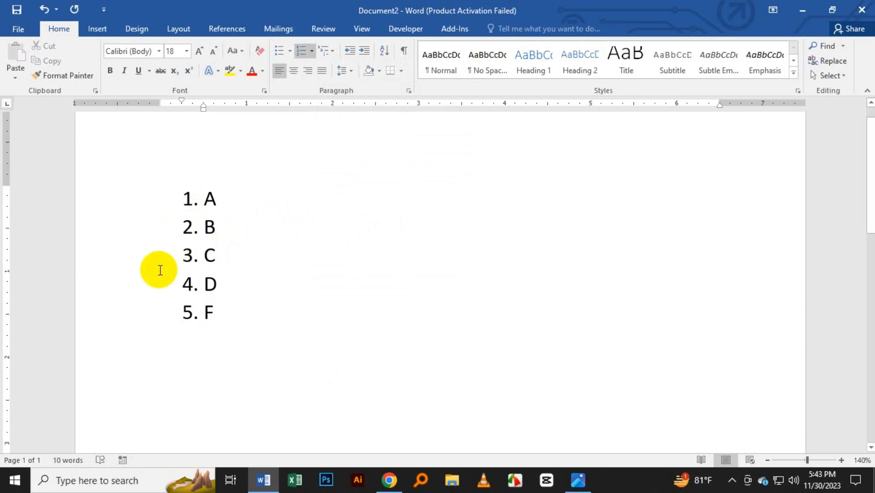
Add two more numbered items, j and k, at the end of the list.
click(224, 306)
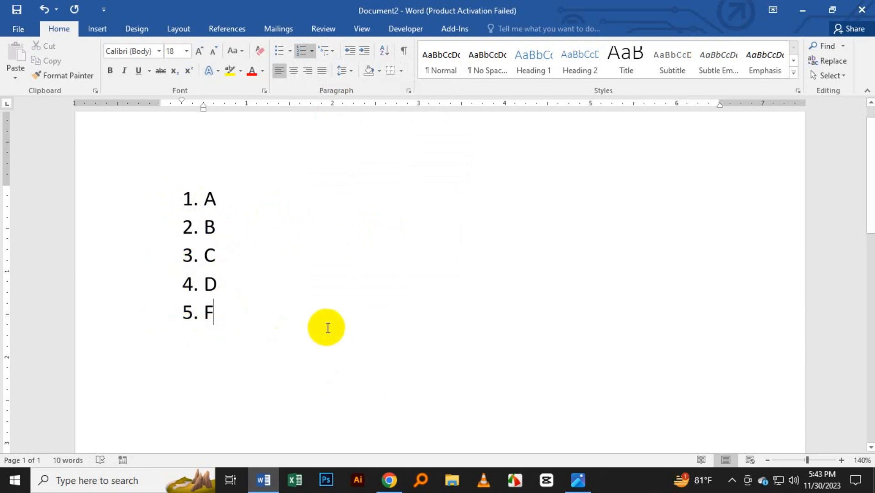
key(Return)
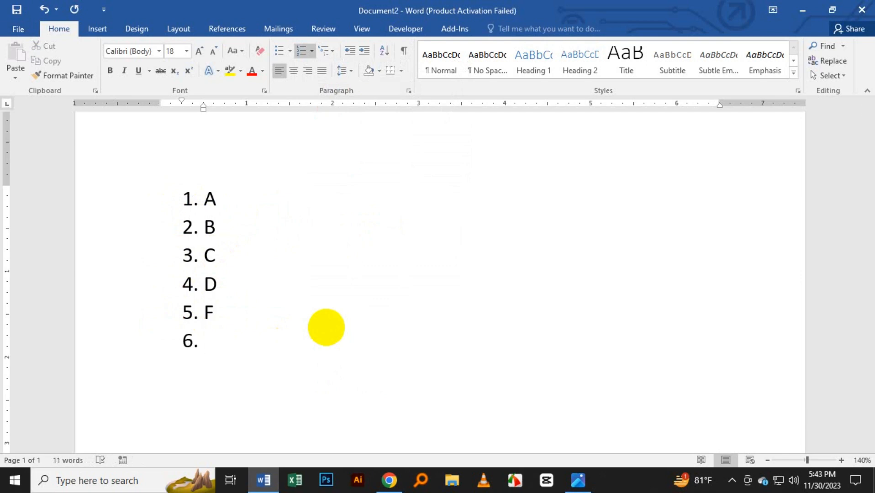
text(j)
key(Return)
text(k)
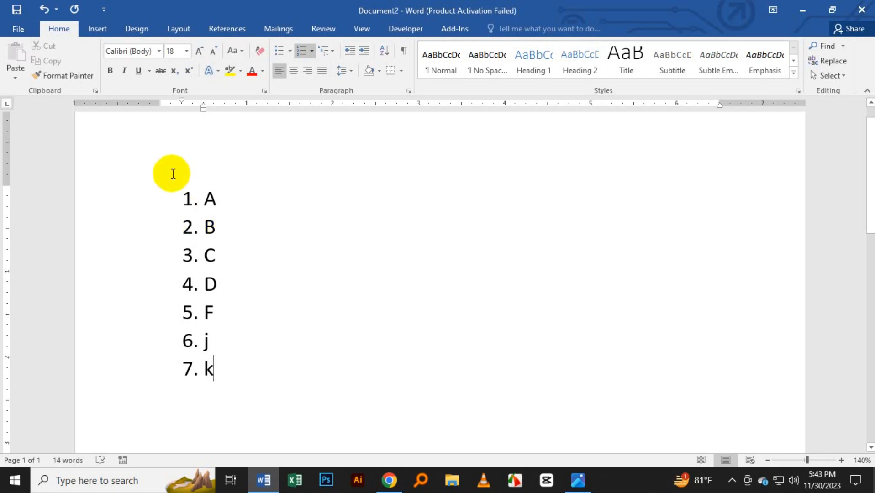
Change the numbering of the whole list to the uppercase "A. B. C." format.
key(ctrl+a)
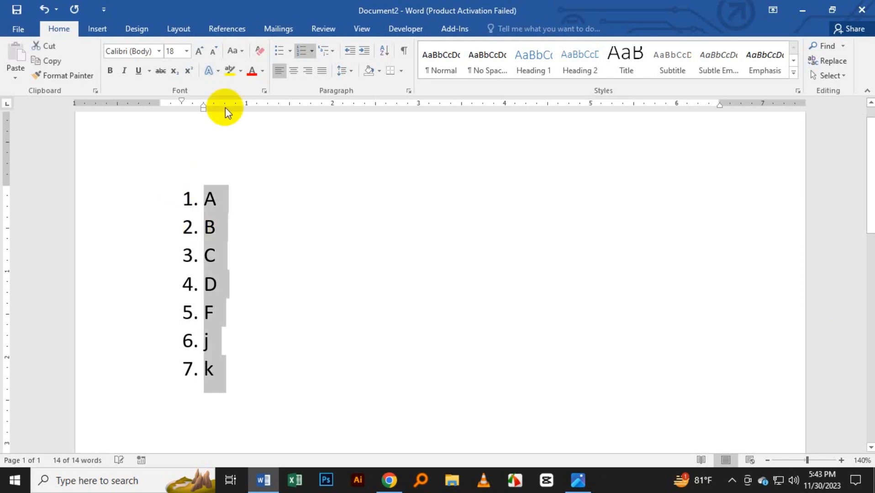
click(311, 52)
scroll(401, 259, down, 2)
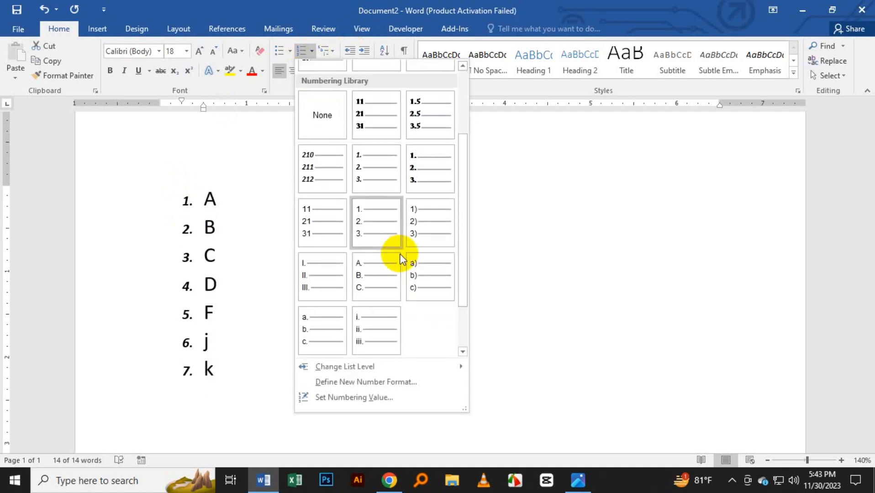
click(366, 264)
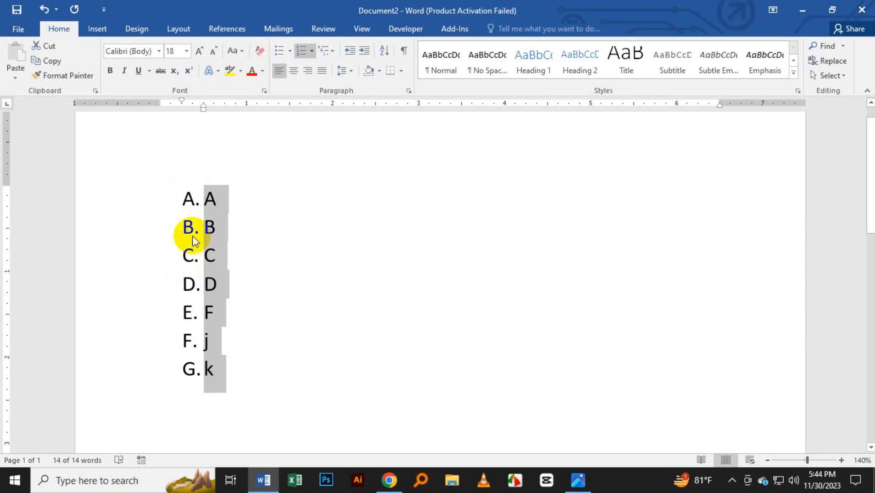
Try the uppercase Roman "I. II. III." numbering on the whole list, and return it to the "1. 2. 3." format.
click(311, 53)
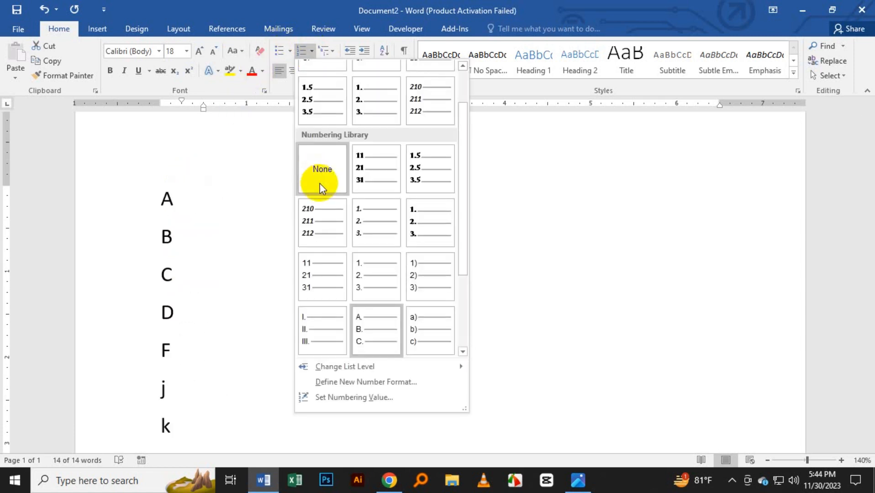
click(319, 334)
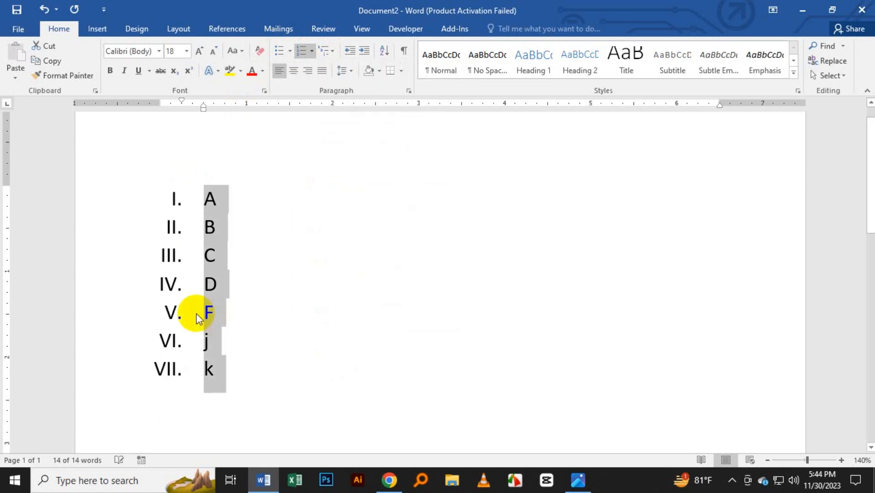
click(311, 51)
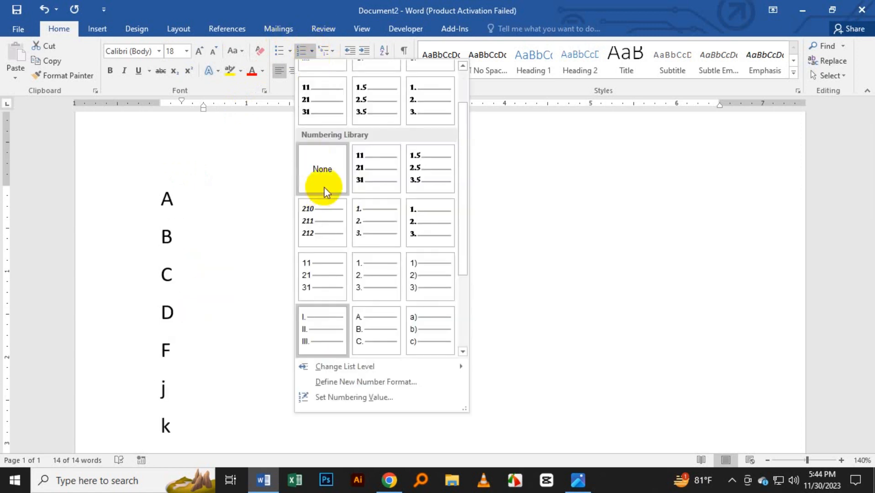
click(366, 277)
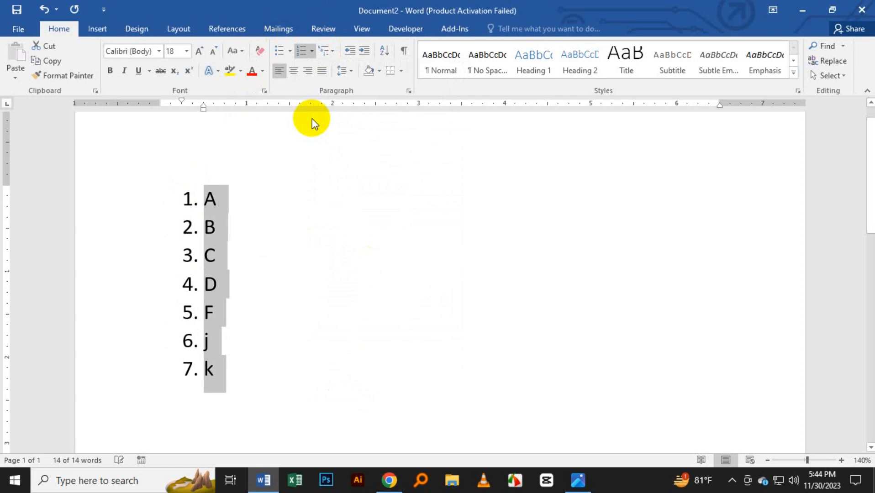
Change the list level of all seven items to the fifth level, lettered "a.".
click(311, 53)
scroll(319, 146, down, 1)
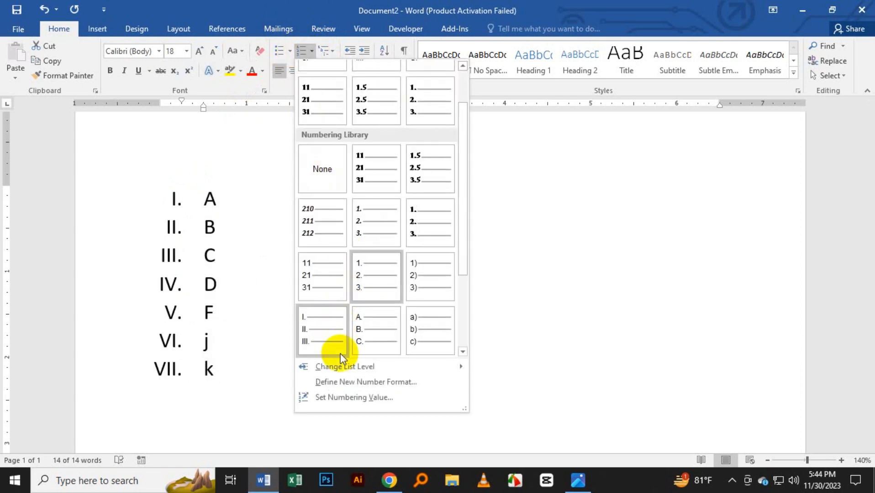
mouse_move(336, 367)
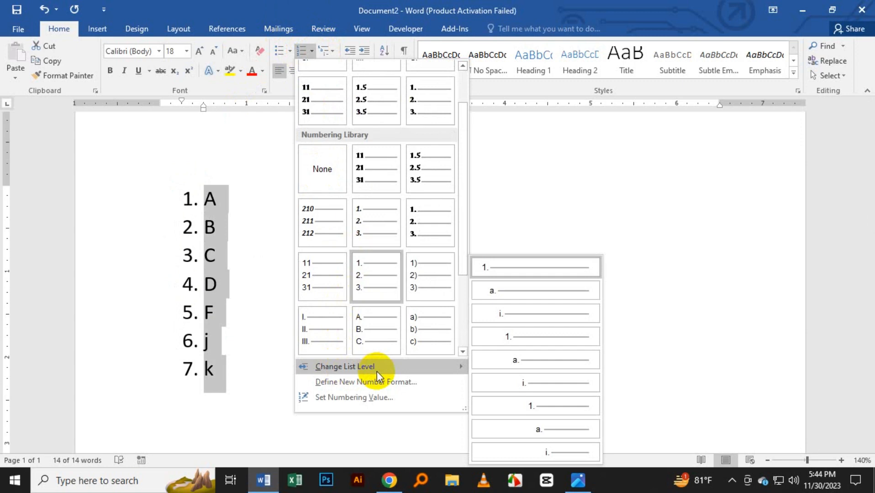
click(522, 363)
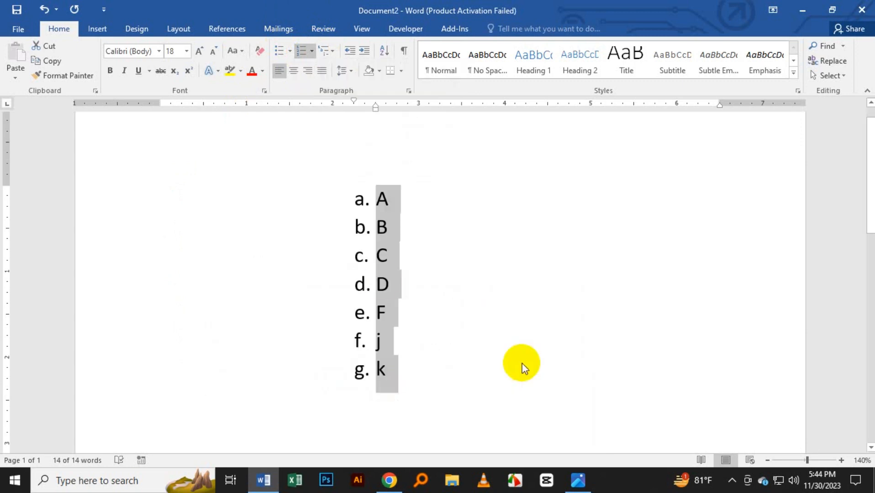
click(371, 229)
click(398, 202)
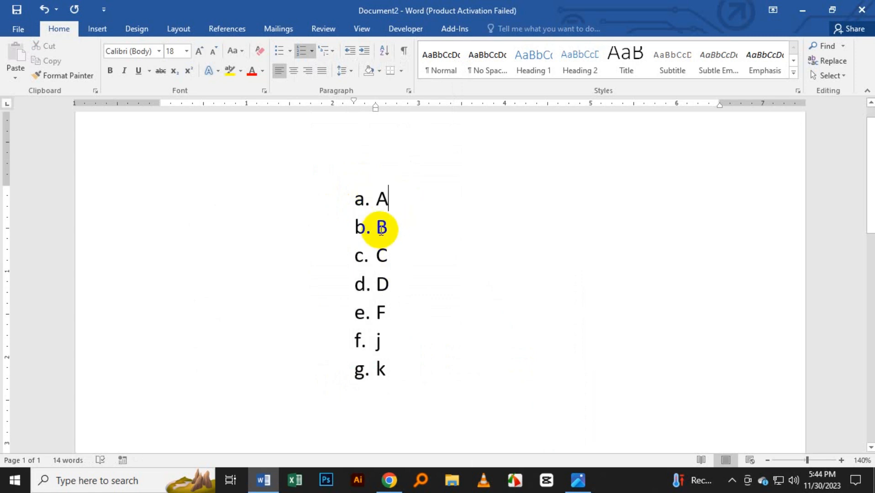
Demote list item B by one level so it becomes a sub-item of A.
click(377, 228)
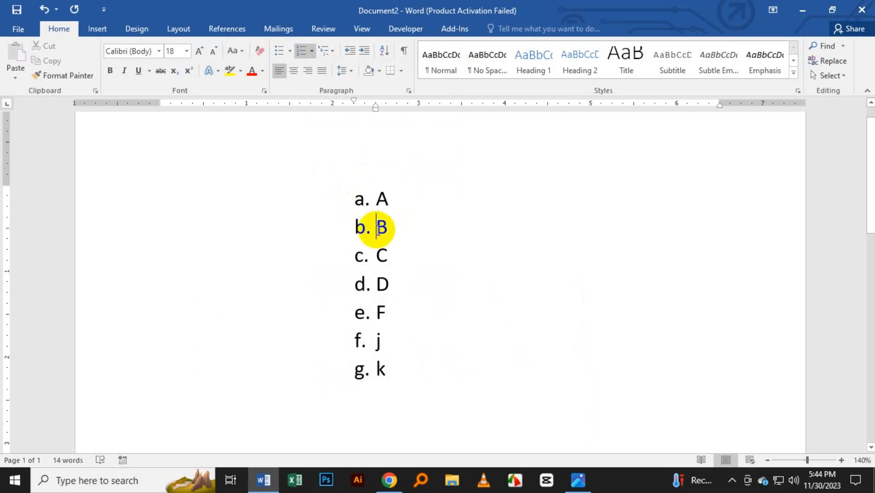
key(Tab)
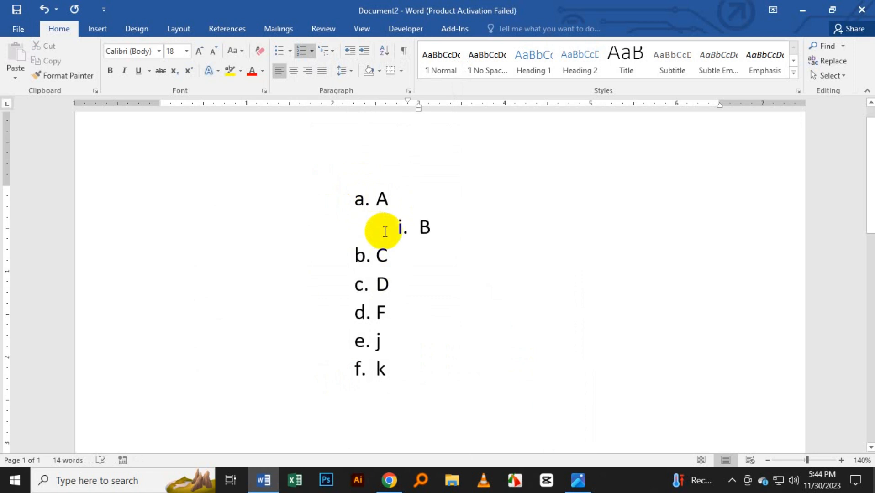
click(400, 229)
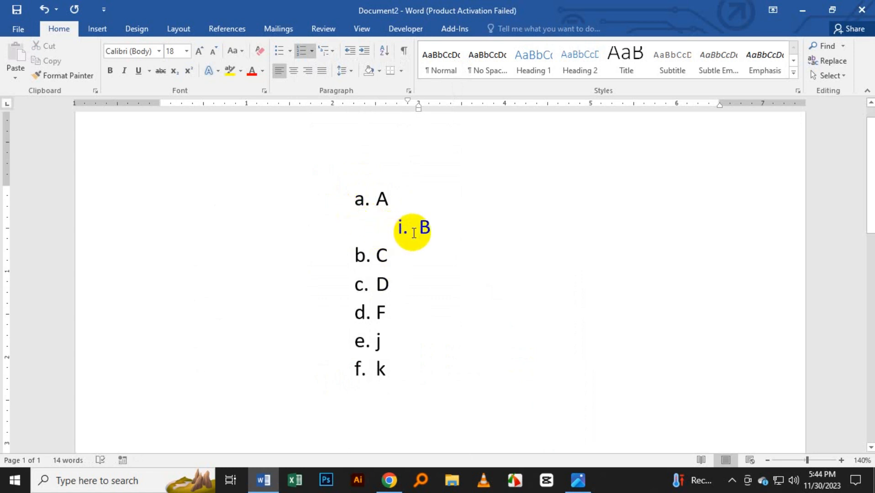
double_click(441, 228)
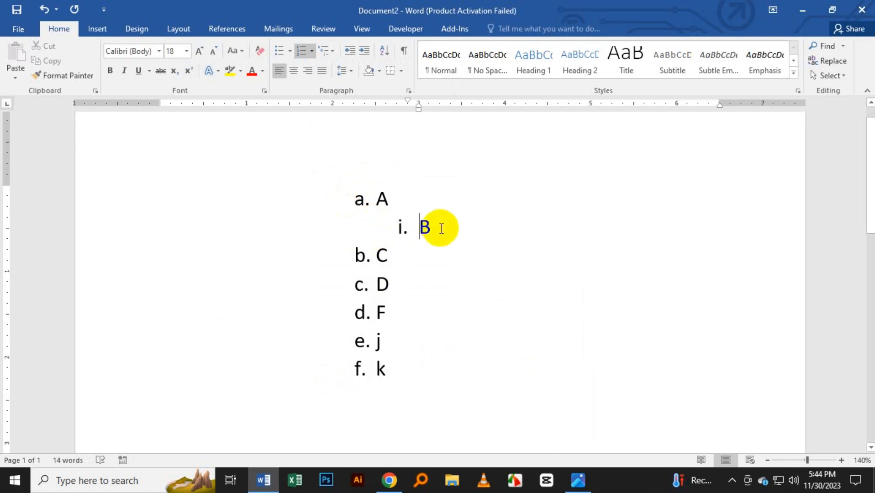
click(375, 253)
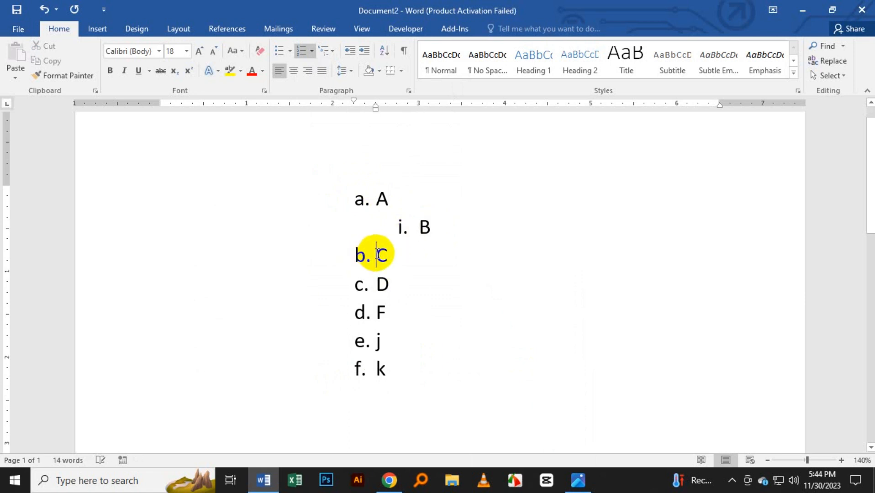
click(395, 229)
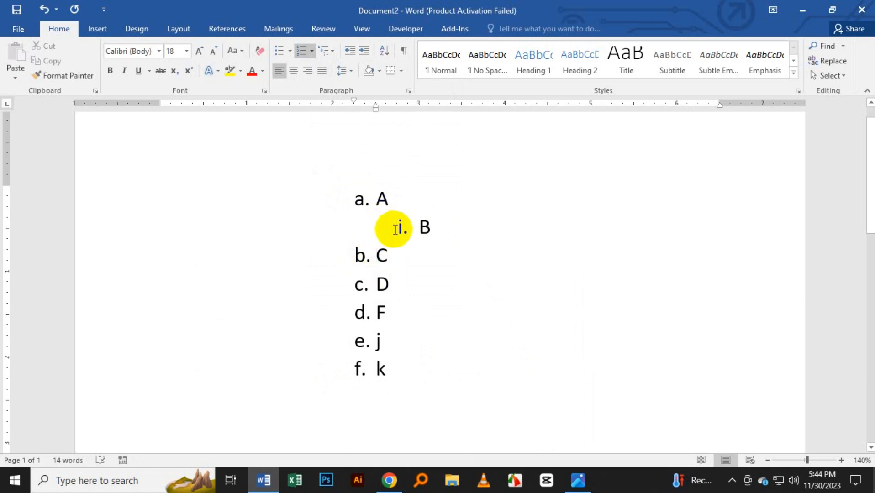
Demote list item C by two levels so it becomes a sub-item of B.
click(362, 255)
key(Tab)
key(Tab)
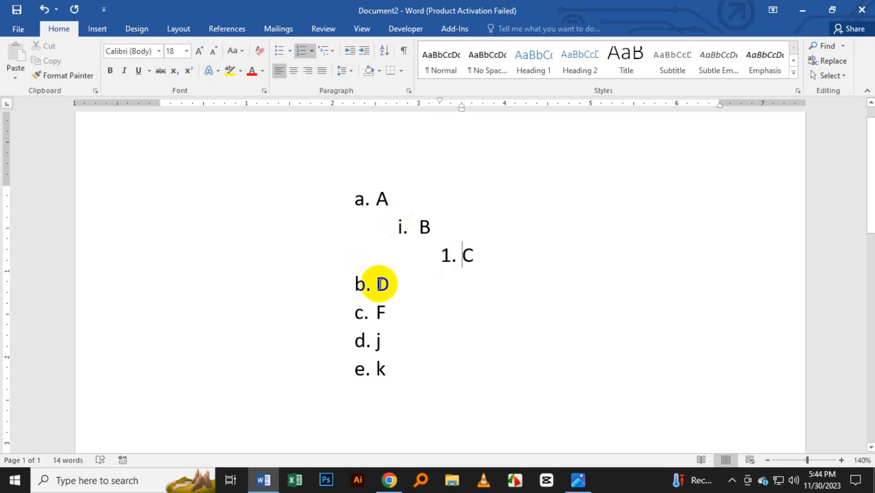
Demote list item D by three levels so it becomes a sub-item of C.
click(374, 283)
key(Tab)
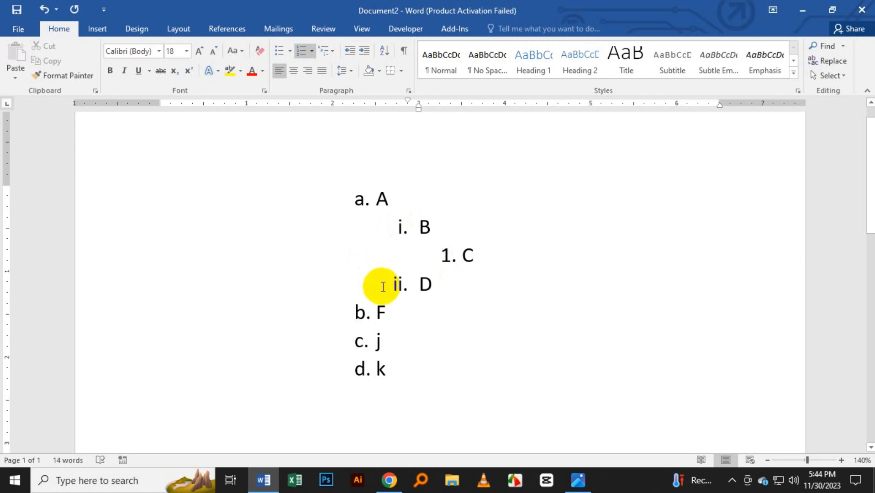
key(Tab)
key(Tab)
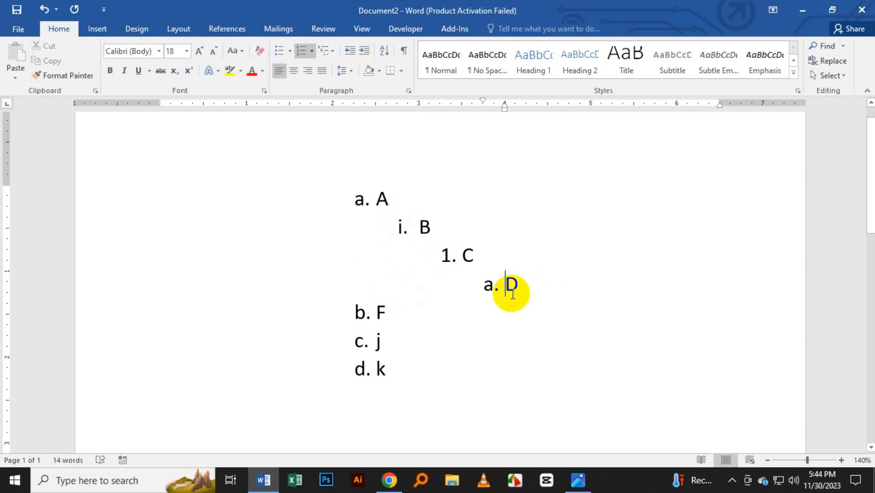
Demote list item F by four levels so it becomes a sub-item of D.
click(377, 312)
key(Tab)
key(Tab)
key(Tab)
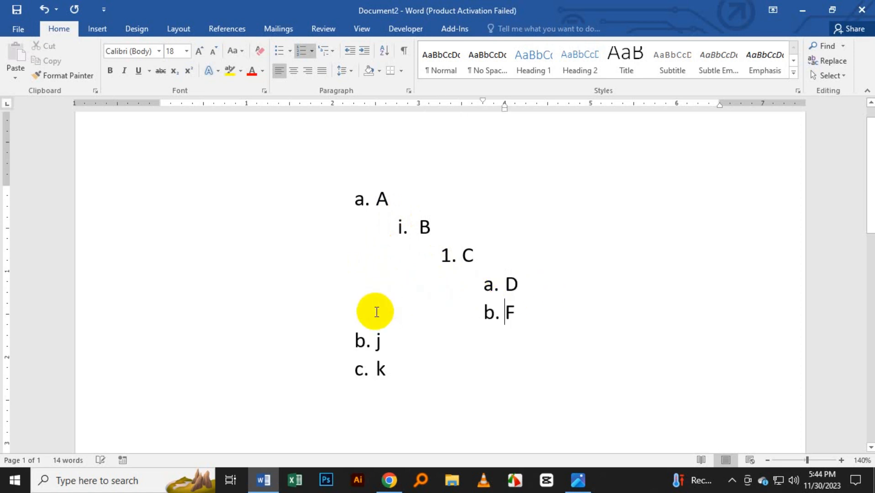
key(Tab)
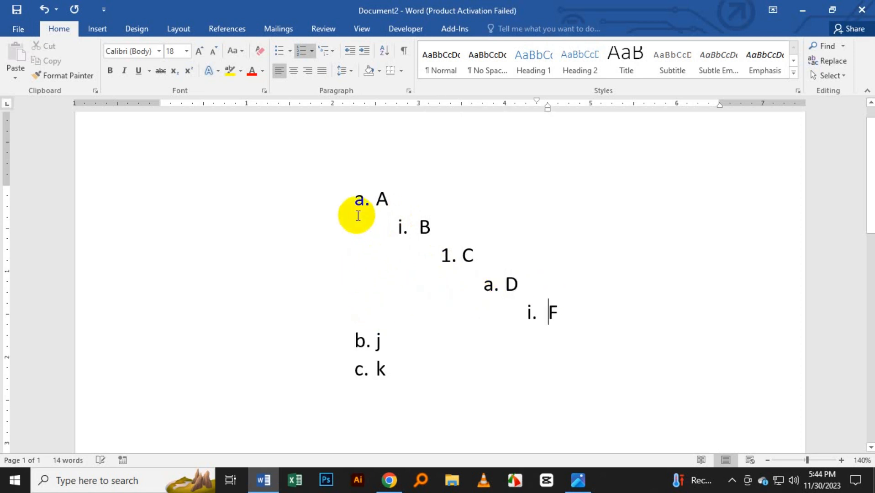
Undo all the list level changes, back to the single-level "1. 2. 3." list.
key(ctrl+z)
key(ctrl+z)
key(ctrl+z)
key(ctrl+z)
key(ctrl+z)
key(ctrl+z)
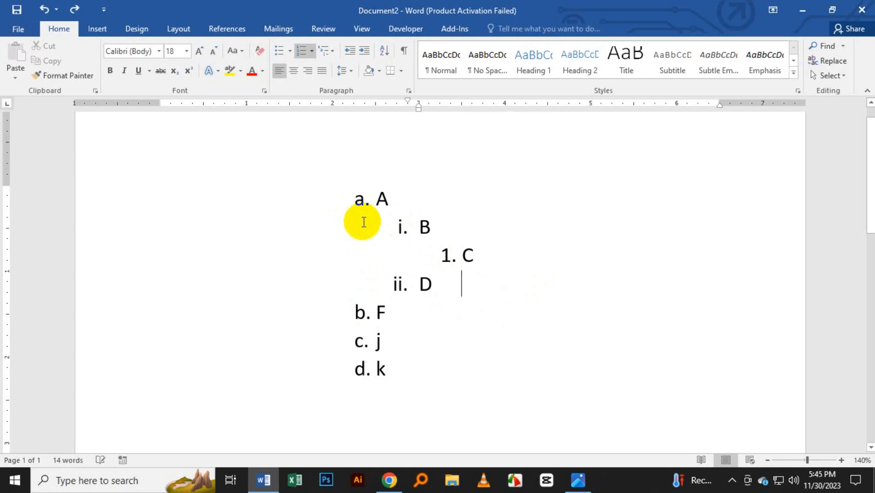
key(ctrl+z)
key(ctrl+z)
key(ctrl+z)
key(ctrl+z)
key(ctrl+z)
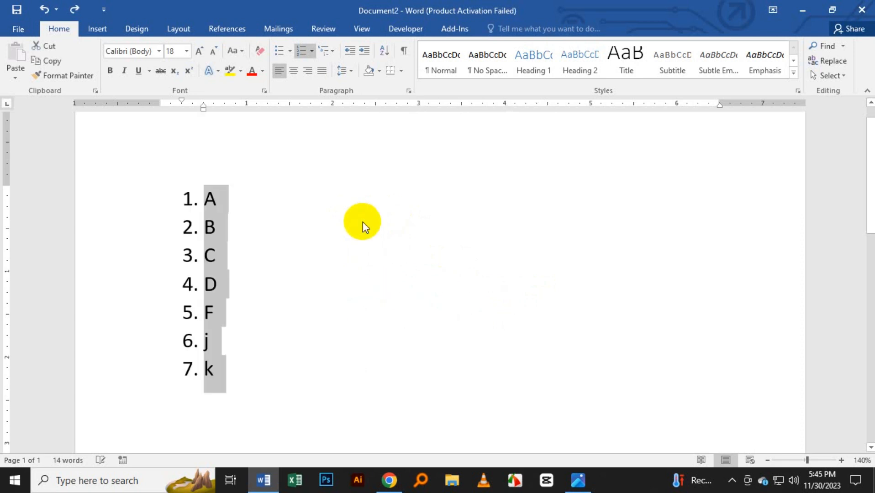
Start defining a new number format for the list, try 5 after the number, and replace it with 7 so the format reads 17.
click(312, 52)
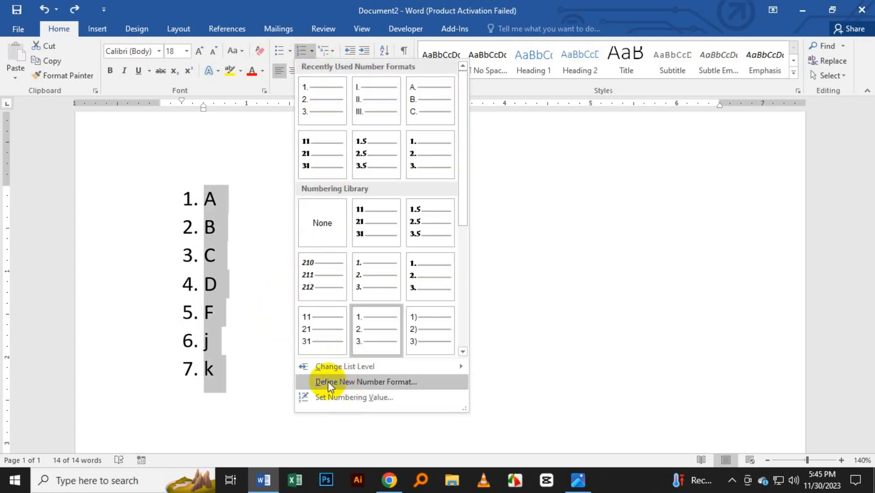
click(367, 386)
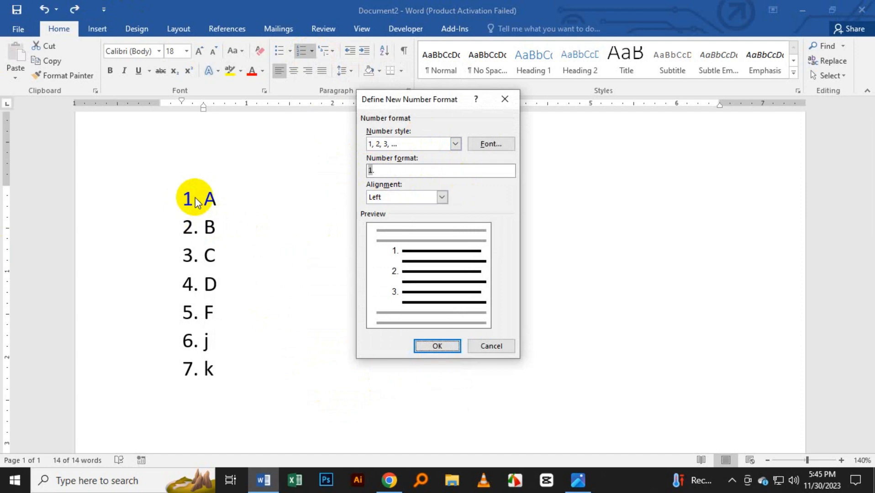
click(378, 170)
key(BackSpace)
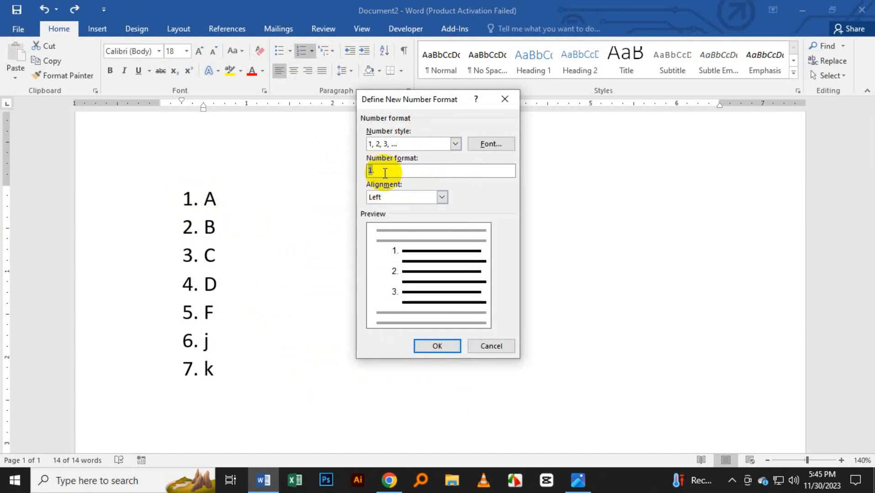
text(5)
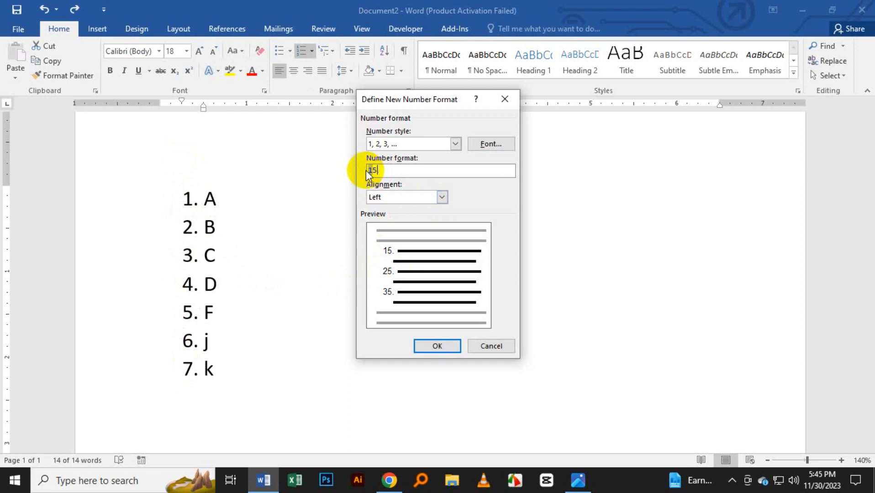
key(BackSpace)
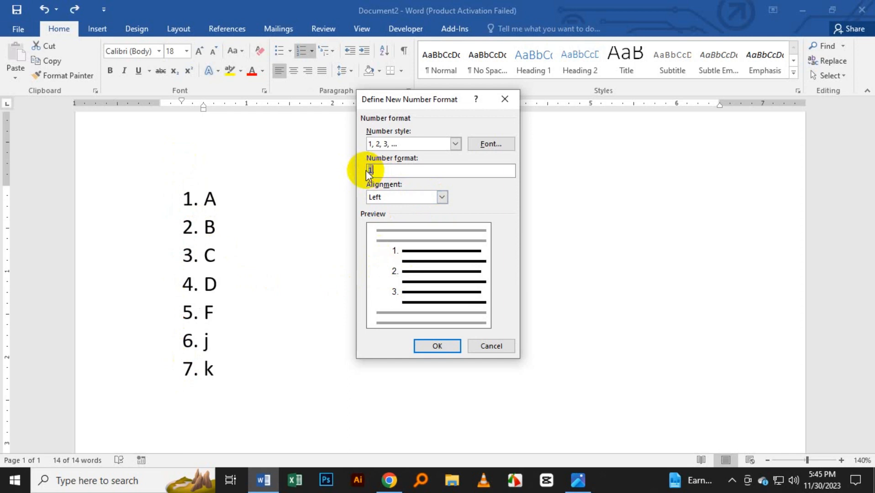
text(7)
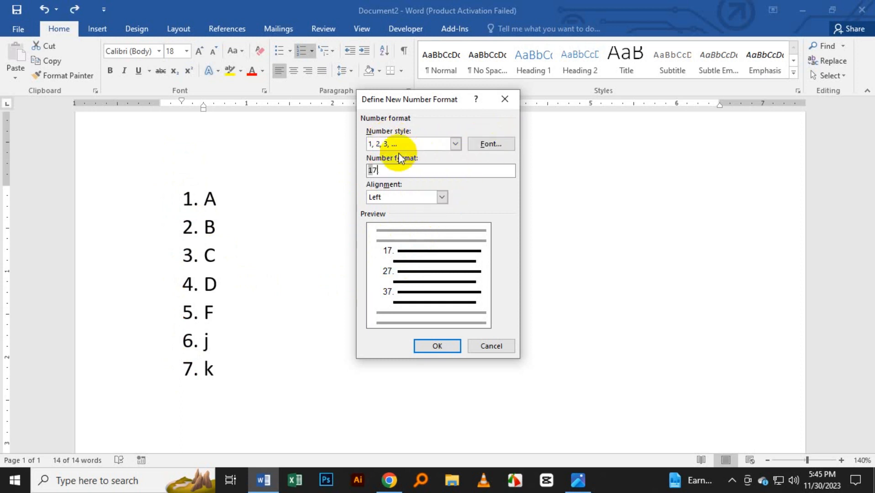
Set the font of the new number format to Adobe Ming Std L, Bold Italic, size 16.
click(484, 145)
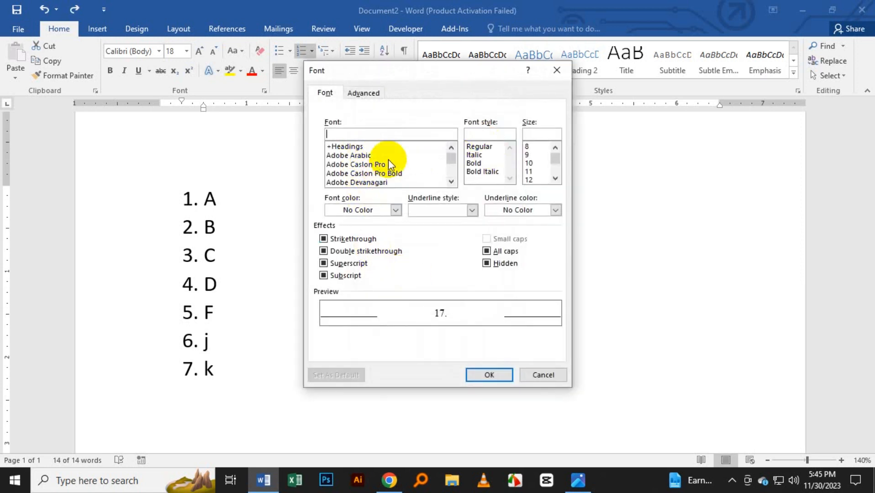
scroll(388, 160, down, 2)
scroll(388, 159, down, 1)
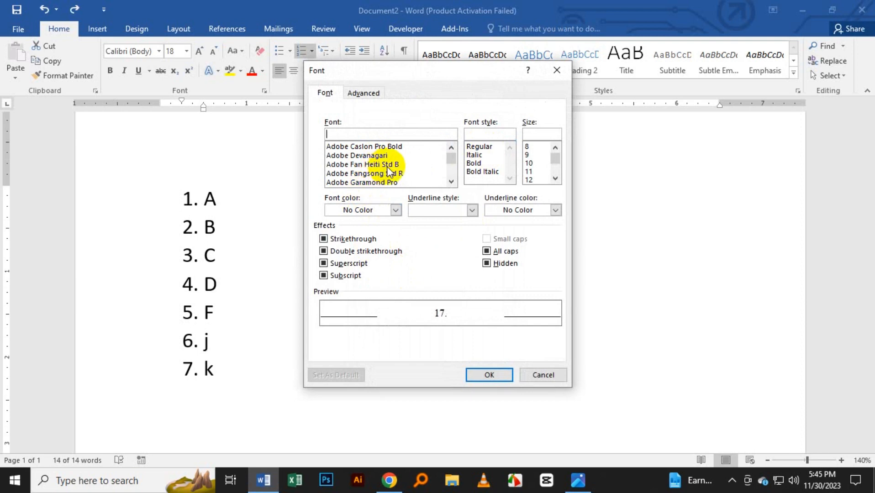
scroll(387, 166, down, 2)
scroll(384, 181, down, 4)
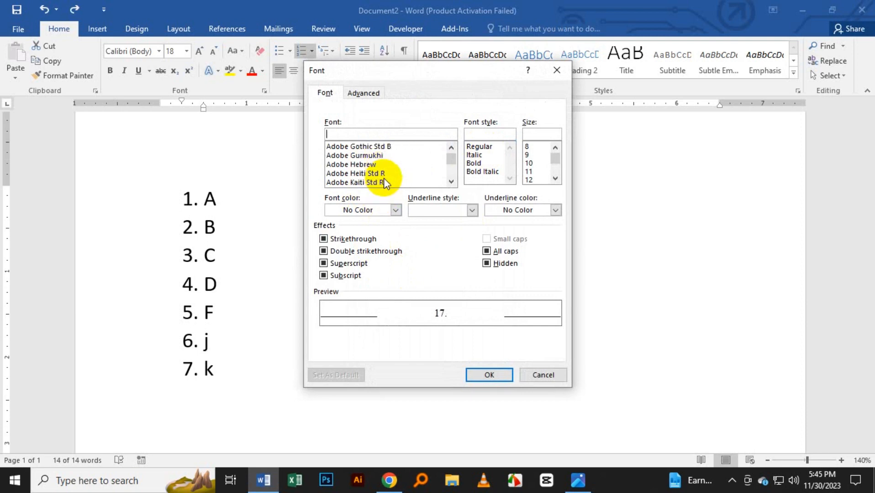
scroll(392, 183, down, 4)
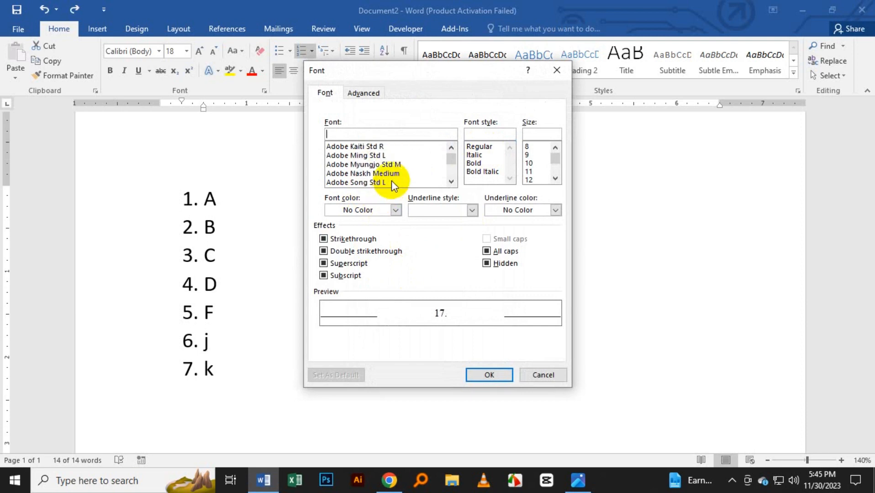
click(377, 155)
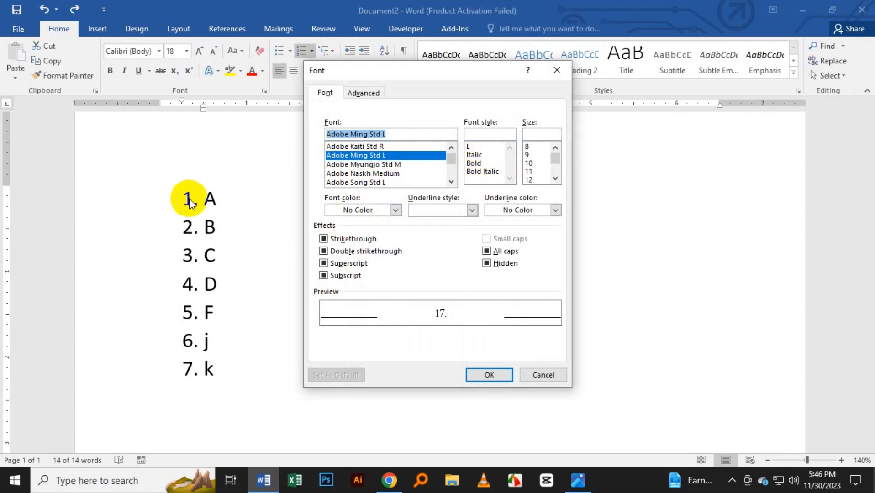
click(483, 172)
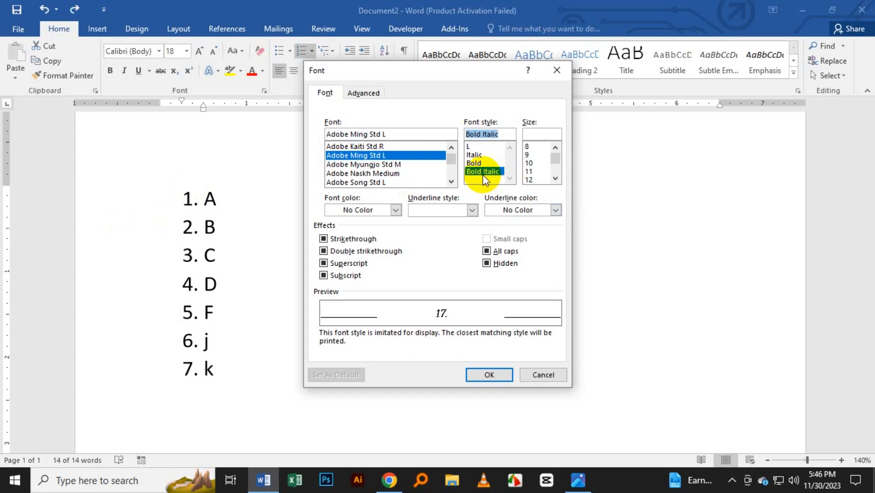
drag(557, 161, 557, 165)
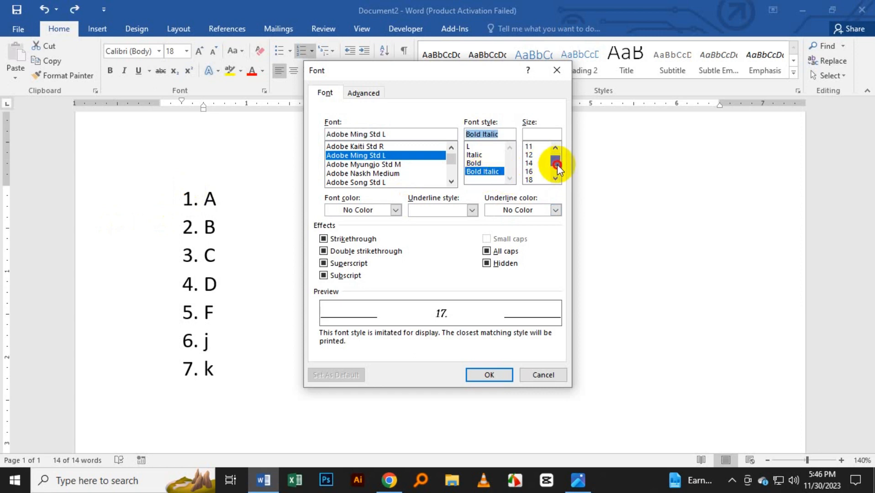
click(528, 172)
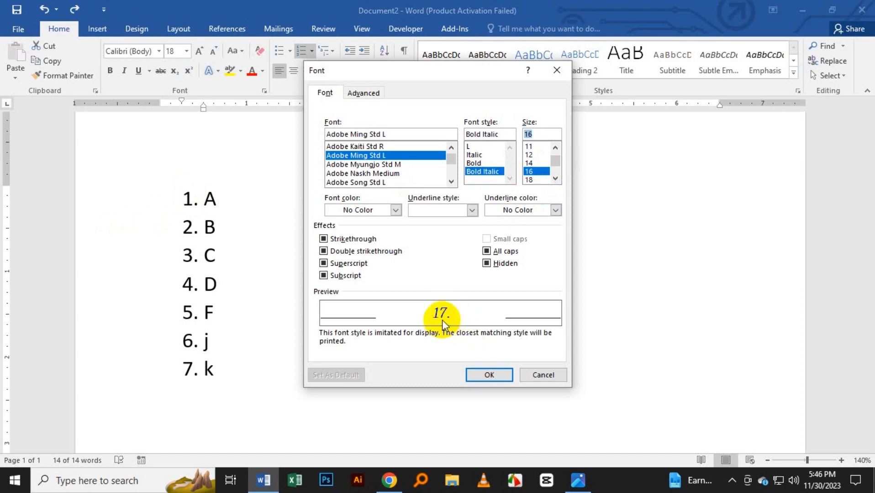
Try Adobe Myungjo Std M and Adobe Song Std L, choose Adobe Kaiti Std R as the number font, and apply the new format to the list.
click(386, 165)
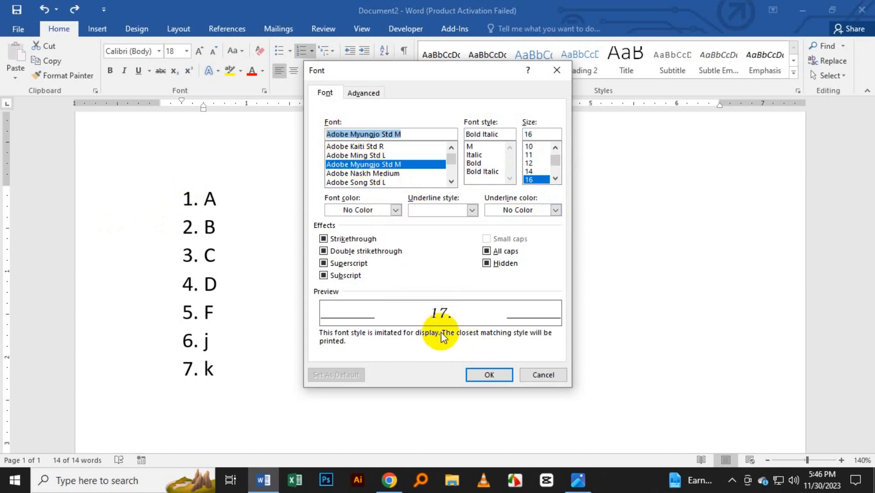
click(350, 183)
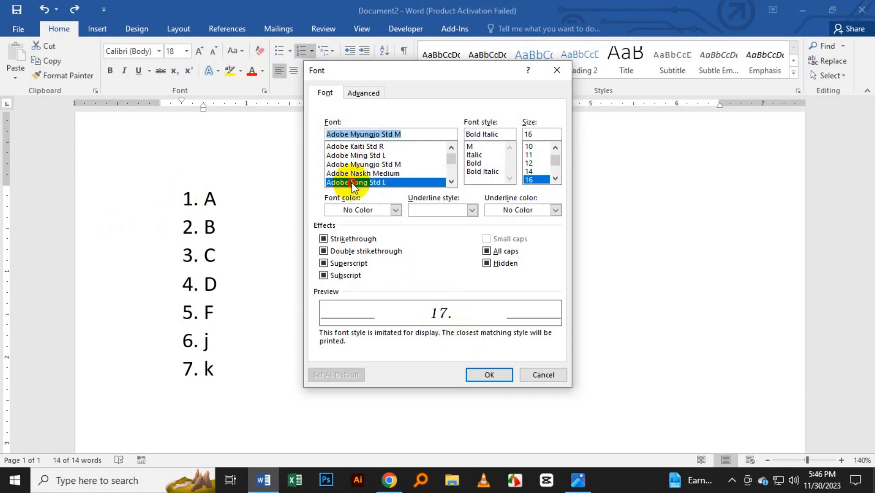
click(353, 147)
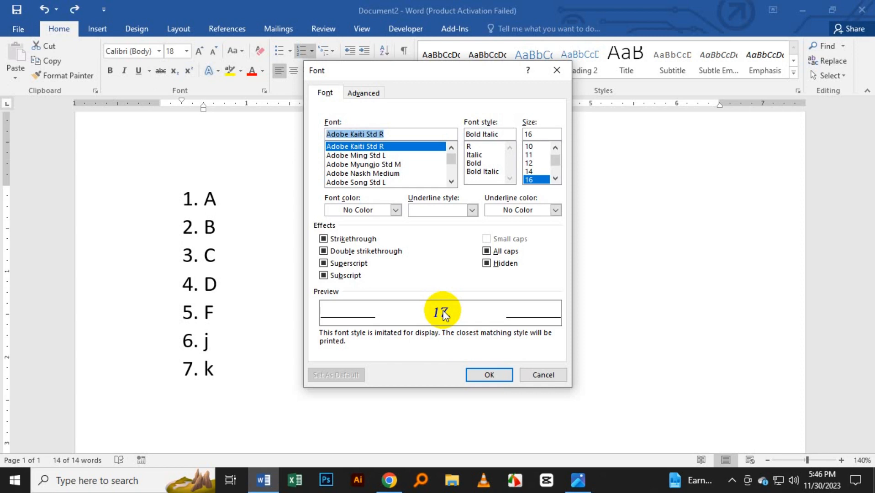
click(471, 211)
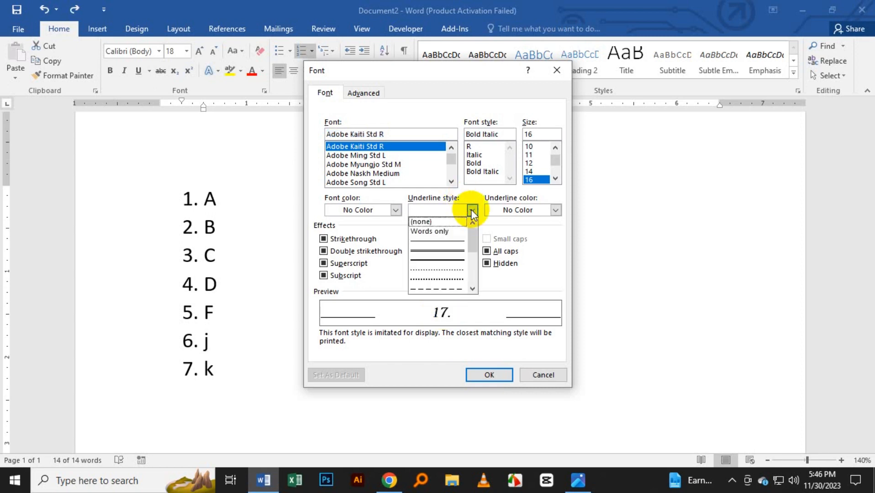
click(472, 211)
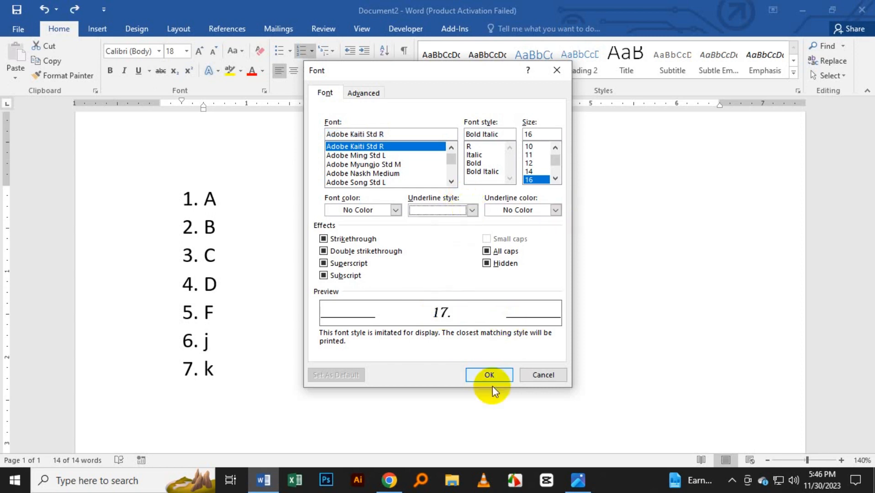
click(488, 372)
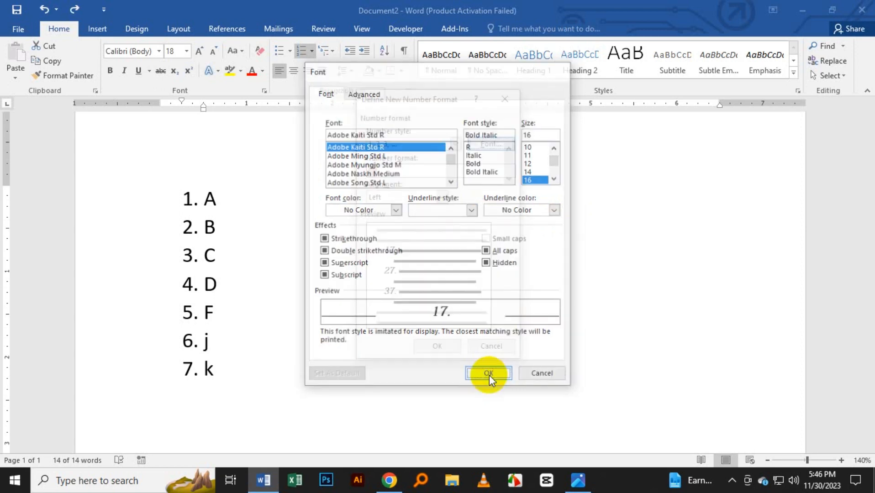
click(442, 349)
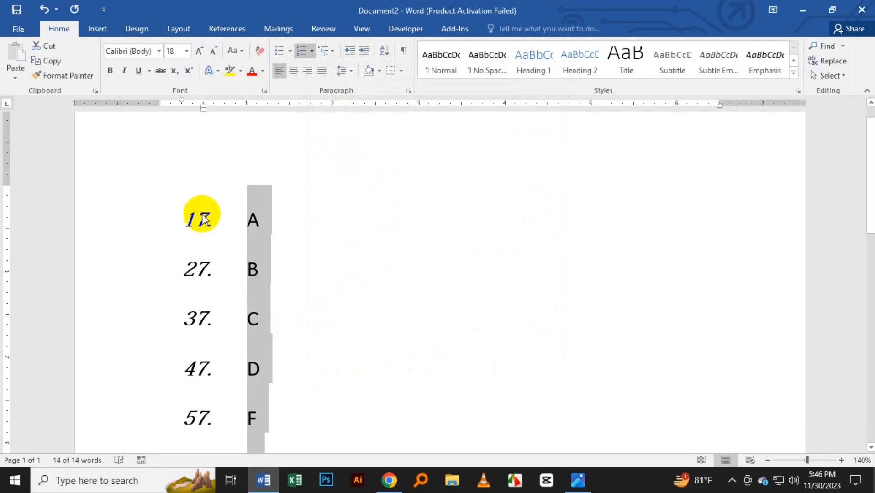
click(313, 50)
click(502, 220)
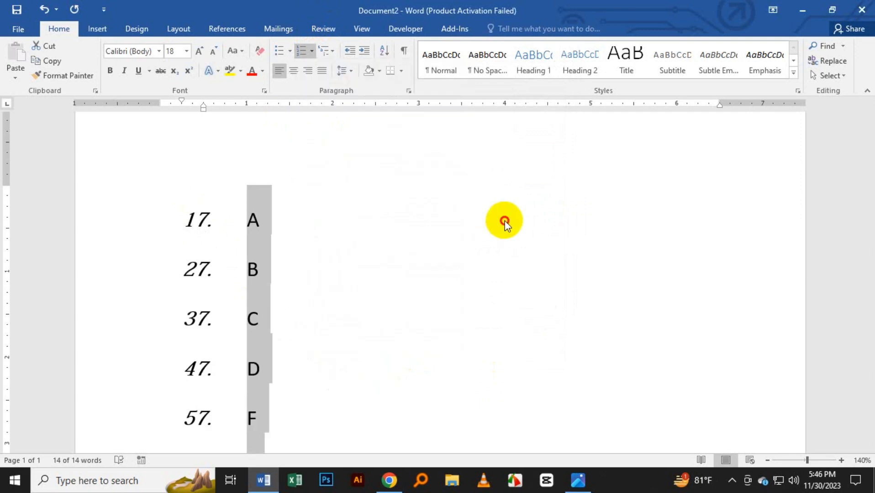